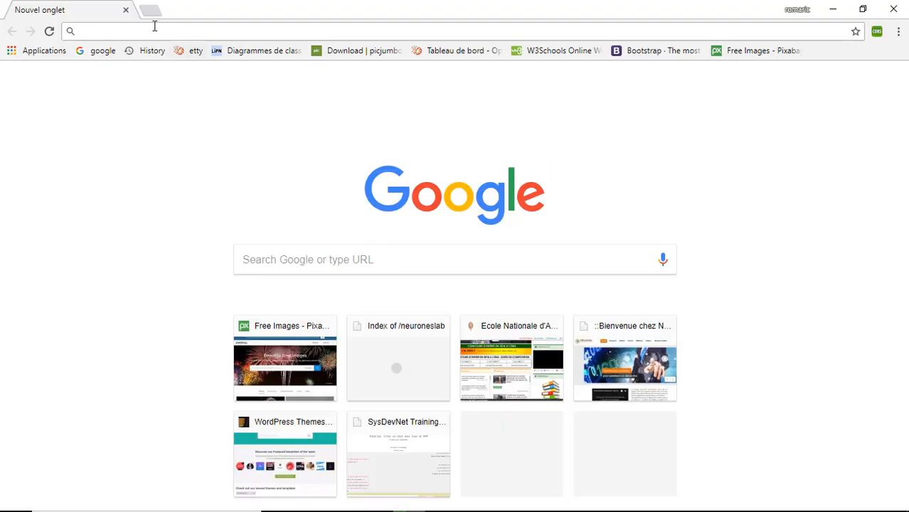
Open the local phpMyAdmin page at localhost/phpmyadmin/
text(l)
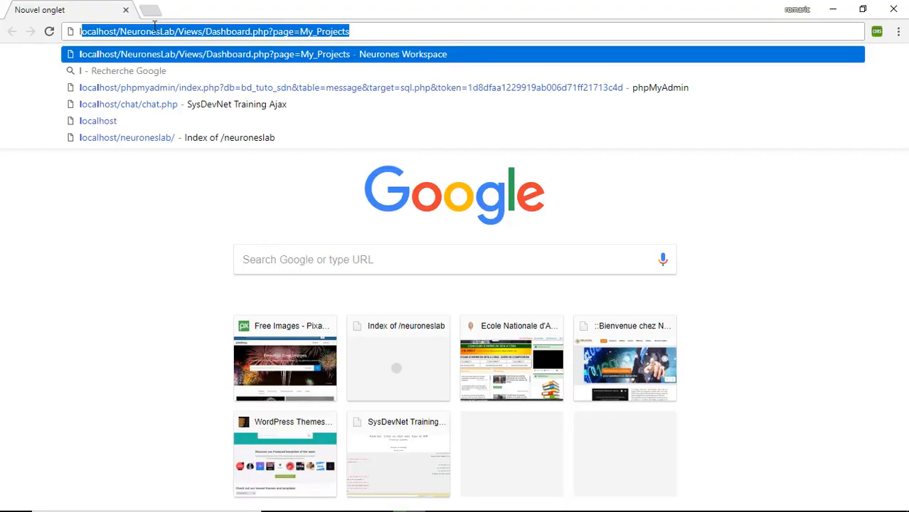
text(oac)
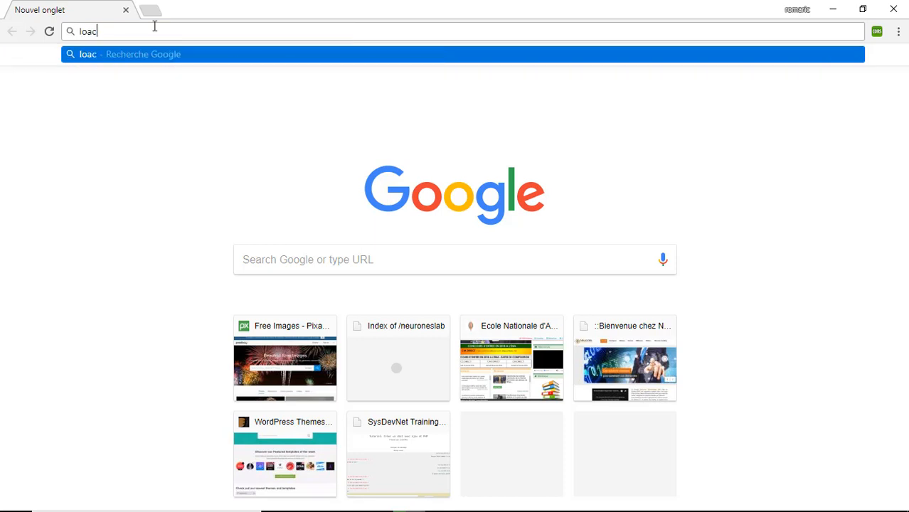
key(BackSpace)
key(BackSpace)
text(c)
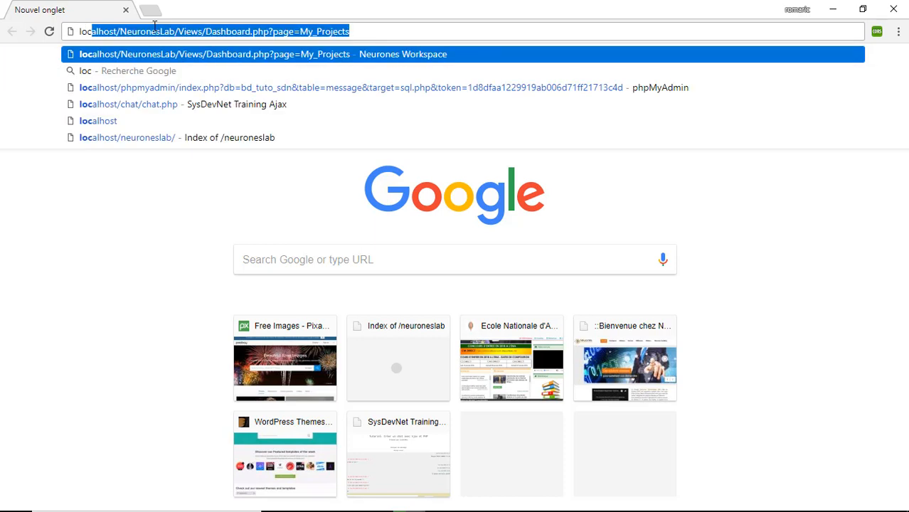
text(l)
key(BackSpace)
text(a)
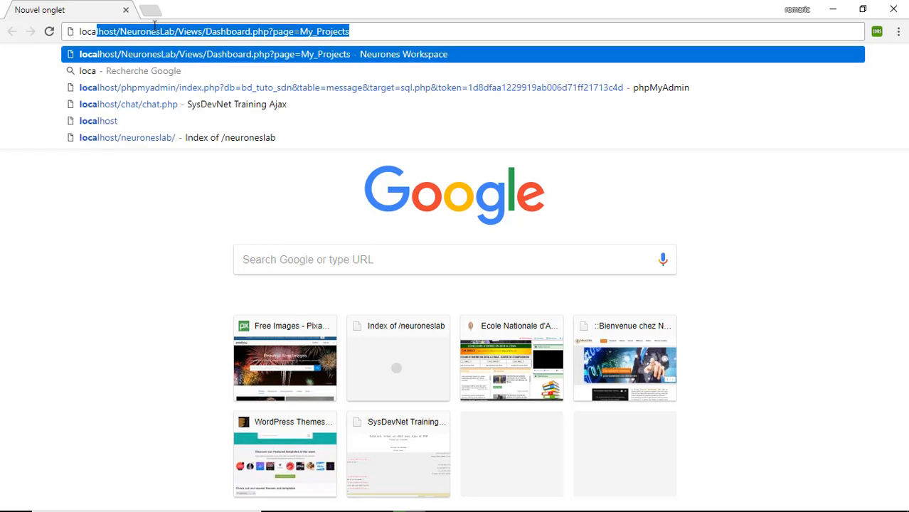
text(lhos)
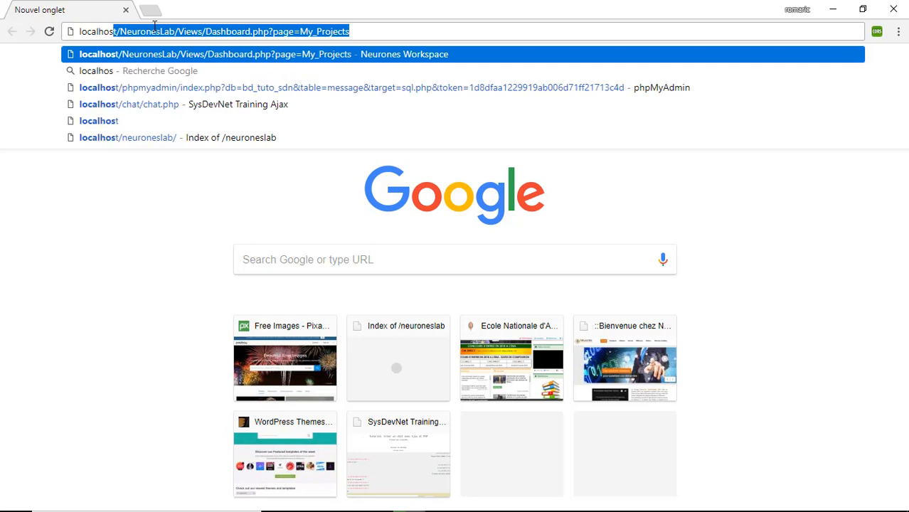
text(t/p)
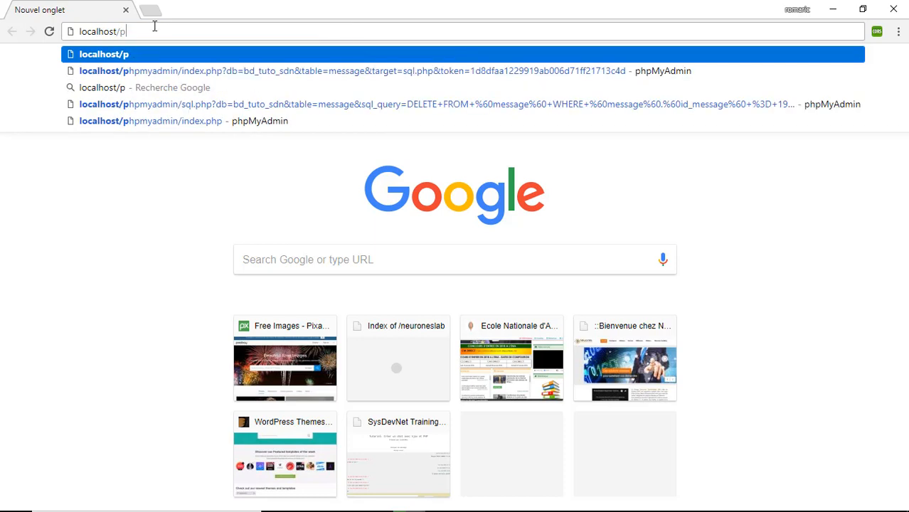
text(hpmy)
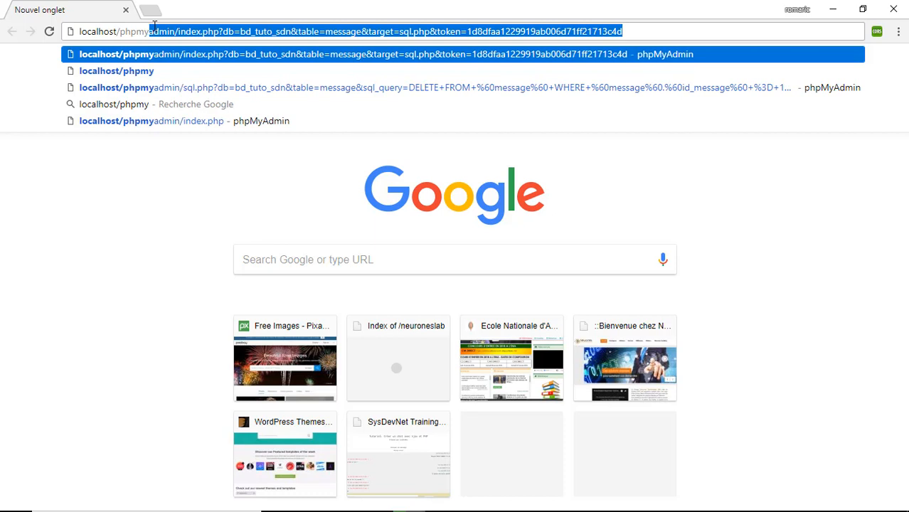
text(a)
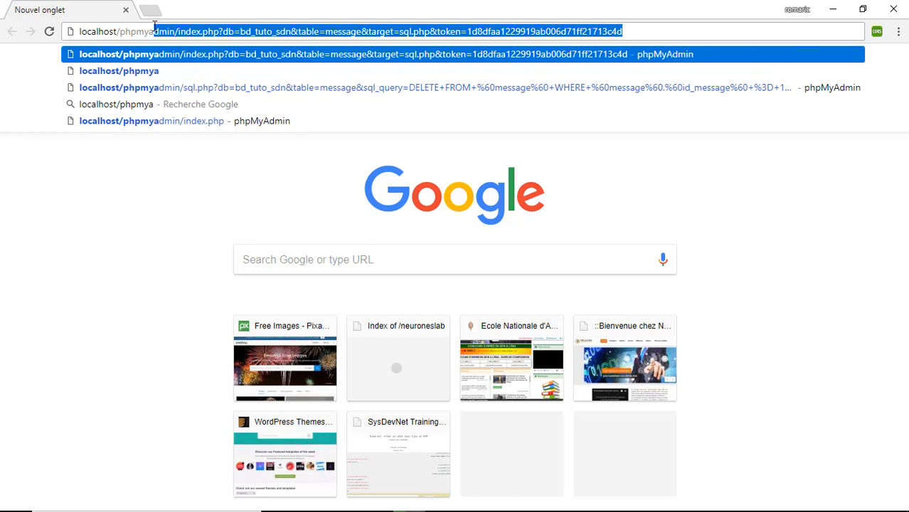
text(dmin/)
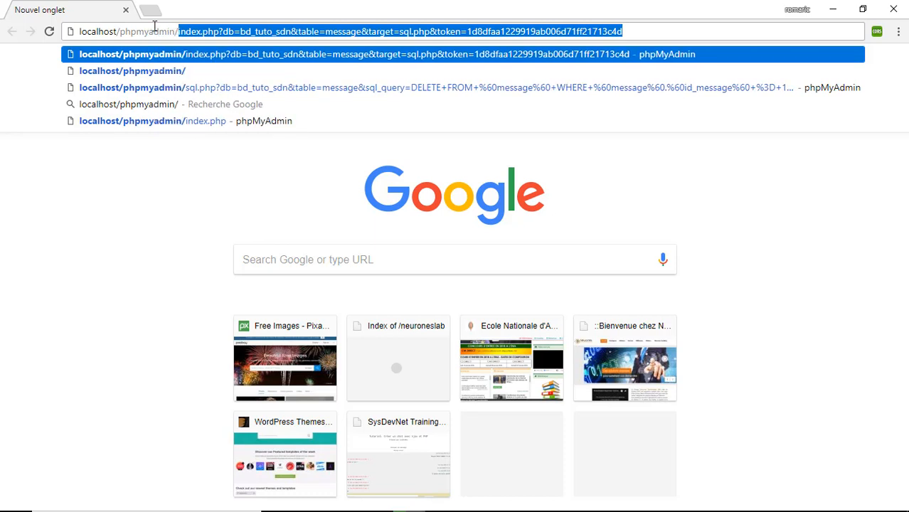
key(Delete)
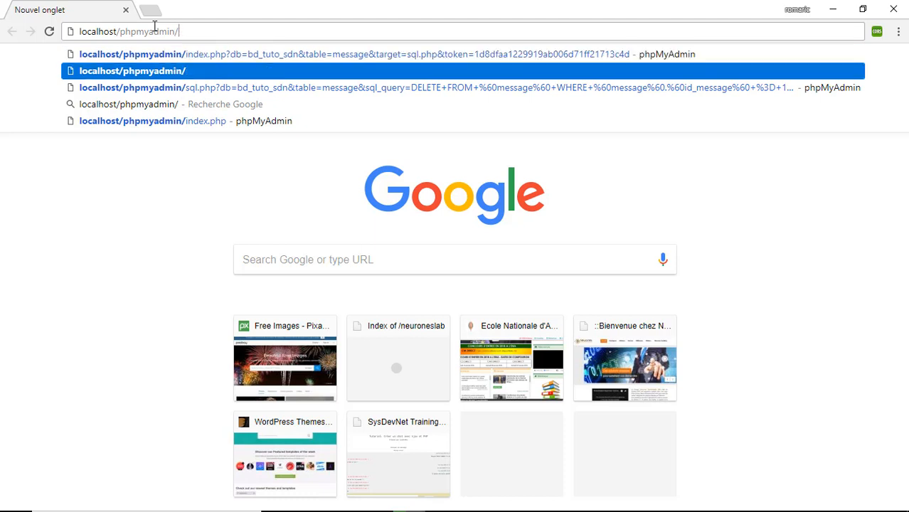
key(Return)
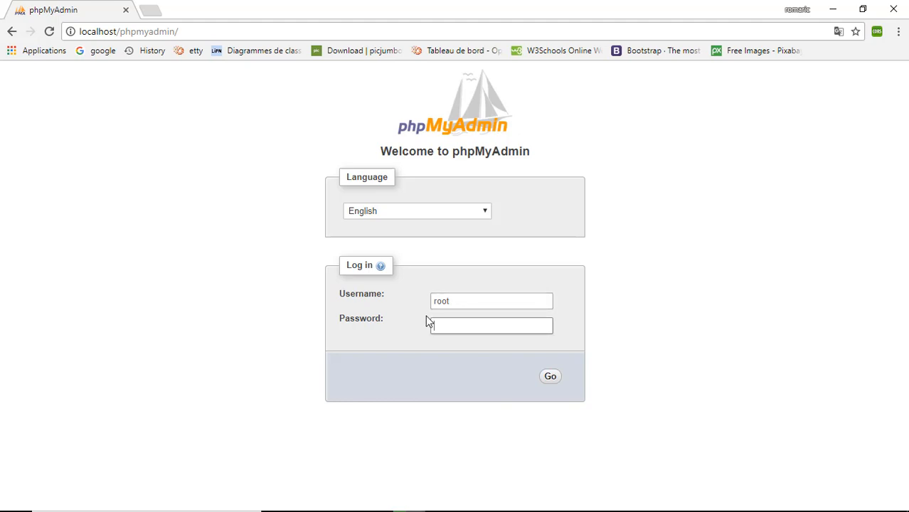
Log in to phpMyAdmin as root, leaving the password empty
double_click(486, 299)
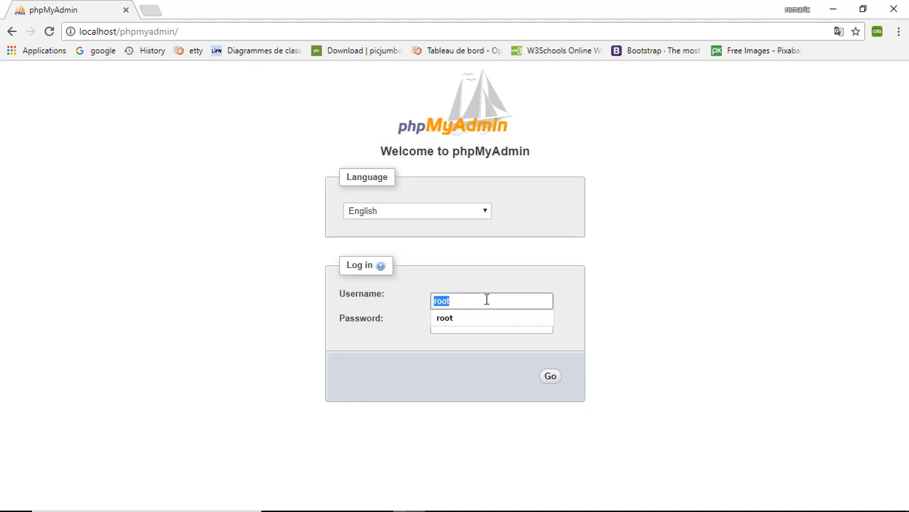
text(root)
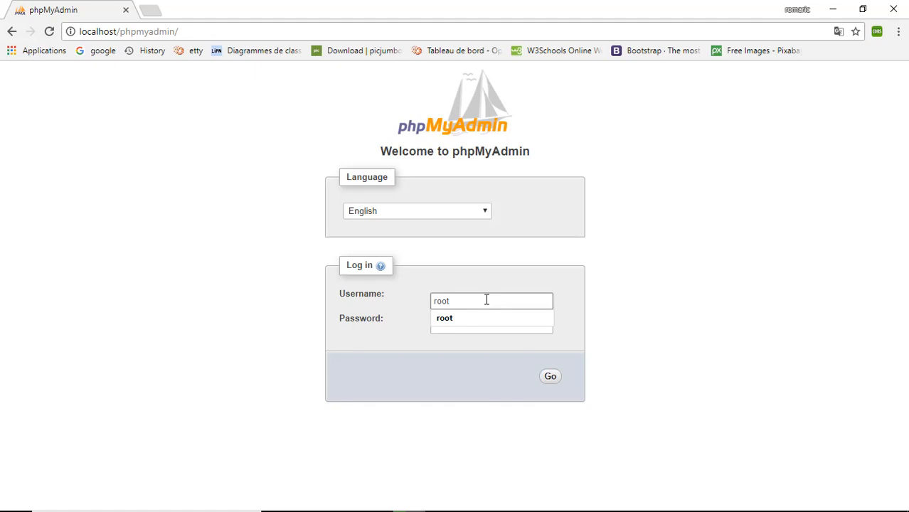
click(559, 315)
click(534, 326)
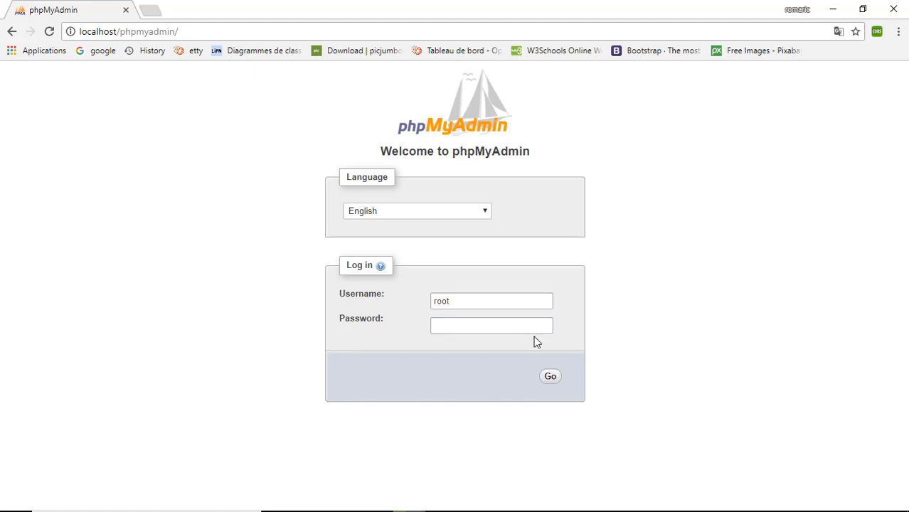
click(551, 377)
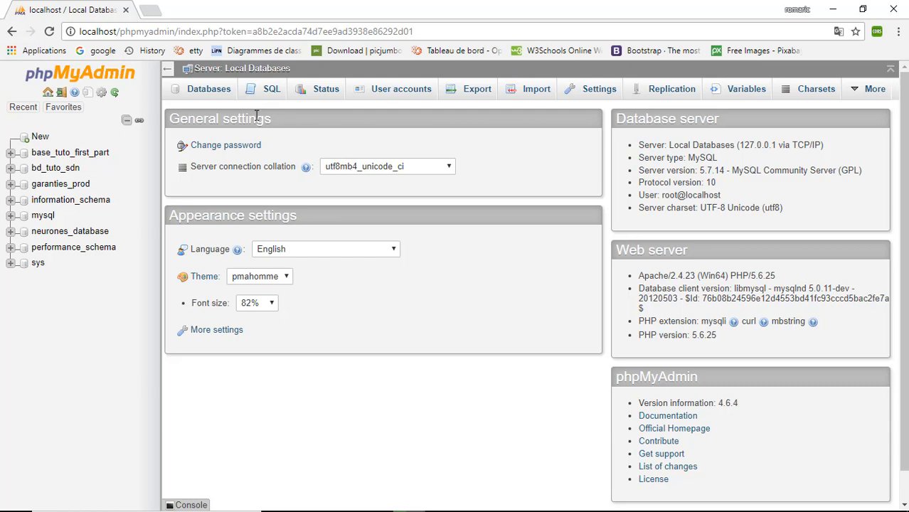
Look through the server's Databases, SQL, Status, User accounts and Export pages
click(200, 90)
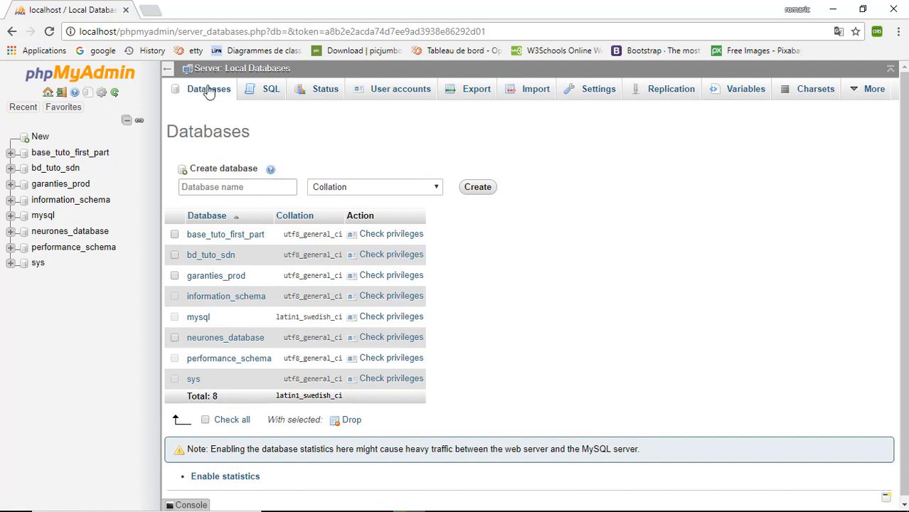
click(265, 93)
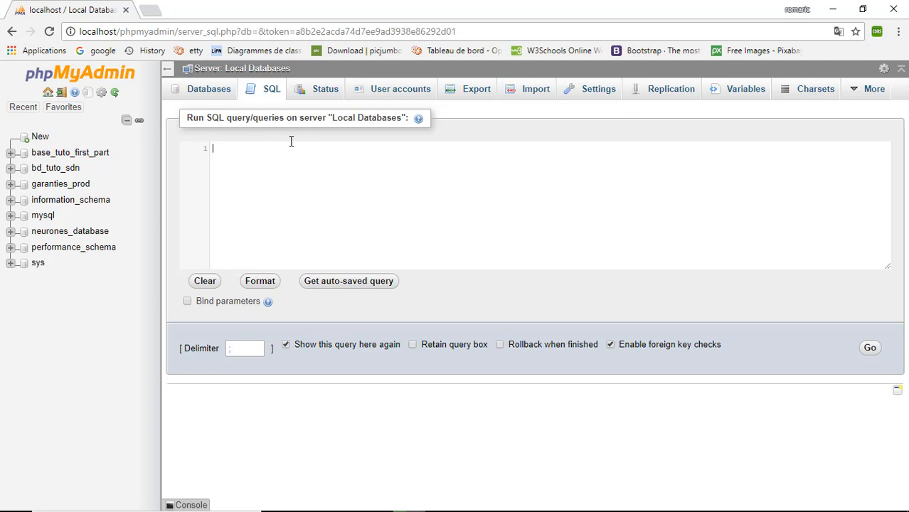
click(323, 92)
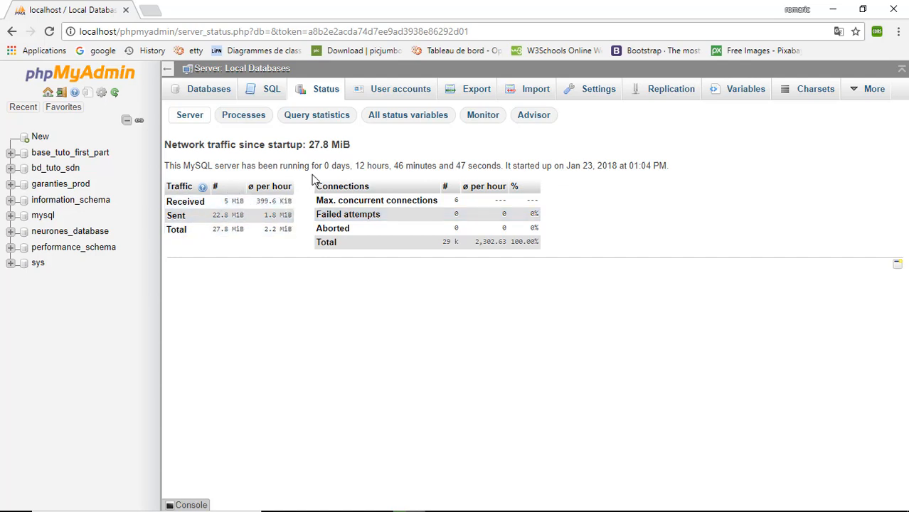
click(391, 99)
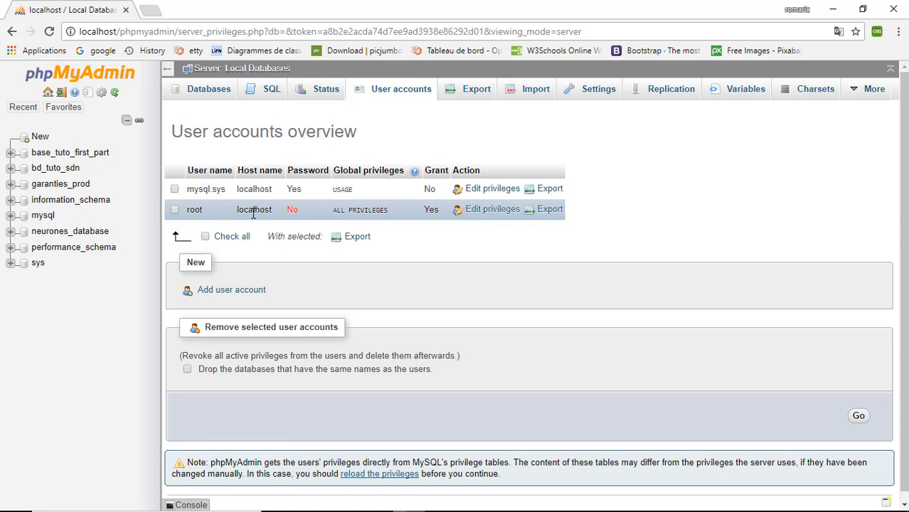
click(463, 98)
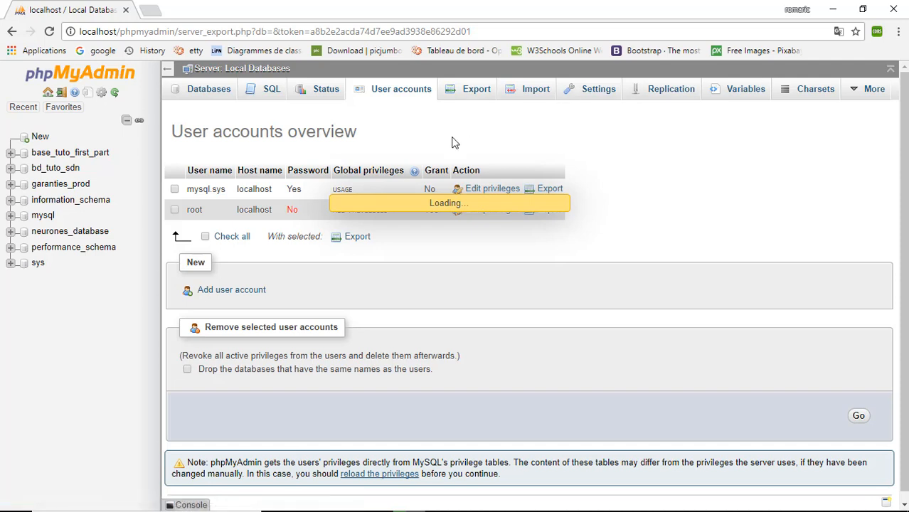
Create a new database named base_essai with the utf8_general_ci collation
click(207, 95)
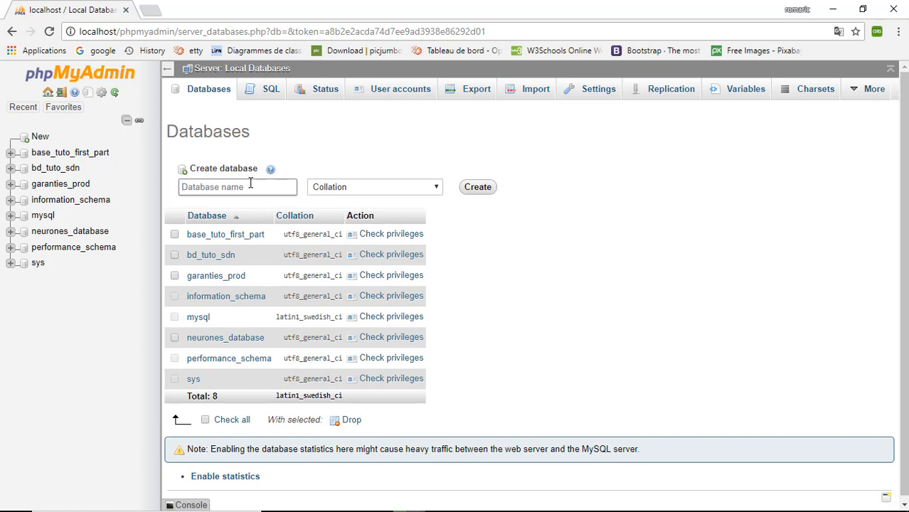
text(base_essai)
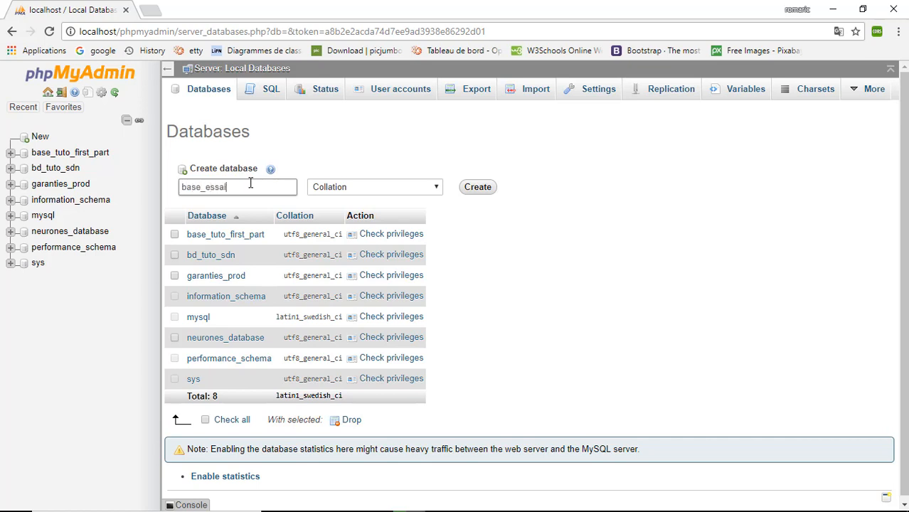
click(338, 186)
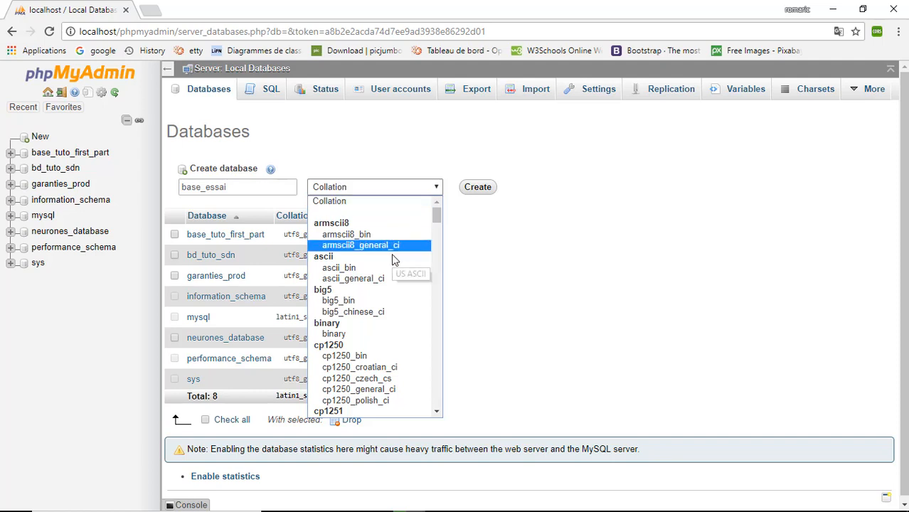
key(u)
key(u)
key(u)
key(u)
key(u)
key(u)
key(u)
key(u)
key(u)
key(u)
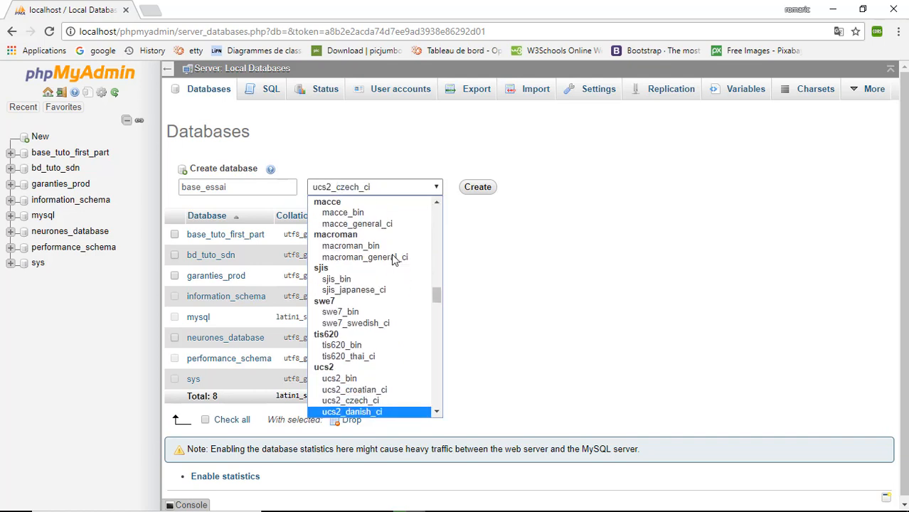
key(u)
key(u)
key(u)
key(u)
key(u)
key(u)
key(u)
key(u)
key(u)
key(u)
key(u)
key(u)
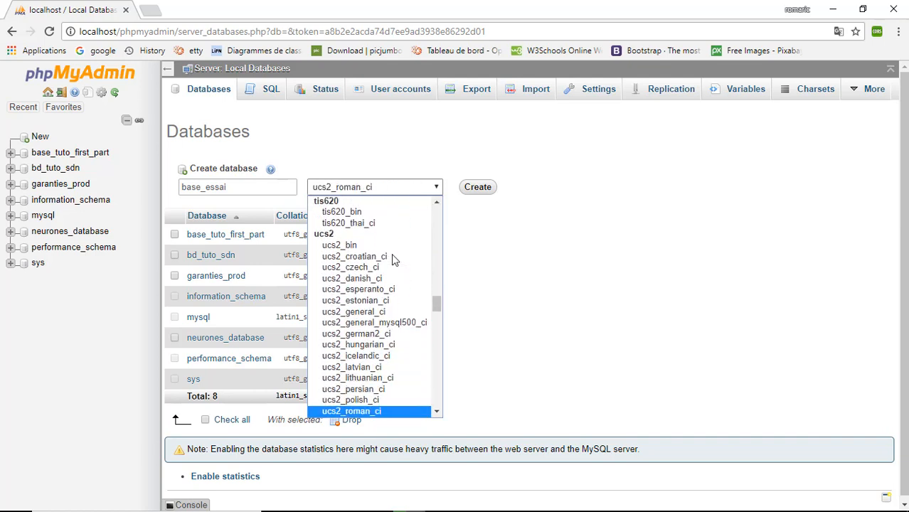
key(u)
key(u)
key(u)
key(u)
key(u)
key(u)
key(u)
key(u)
key(u)
key(u)
key(u)
key(u)
key(u)
key(u)
key(u)
key(u)
key(u)
key(u)
key(u)
key(u)
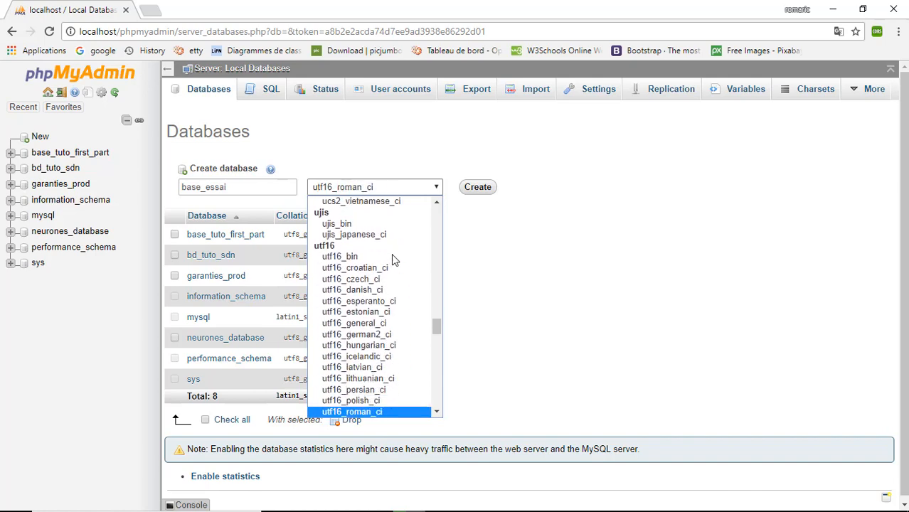
key(u)
key(u)
key(u)
key(u)
key(u)
key(u)
key(u)
key(u)
key(u)
key(u)
key(u)
key(u)
key(u)
key(u)
key(u)
key(u)
key(u)
key(u)
key(u)
key(u)
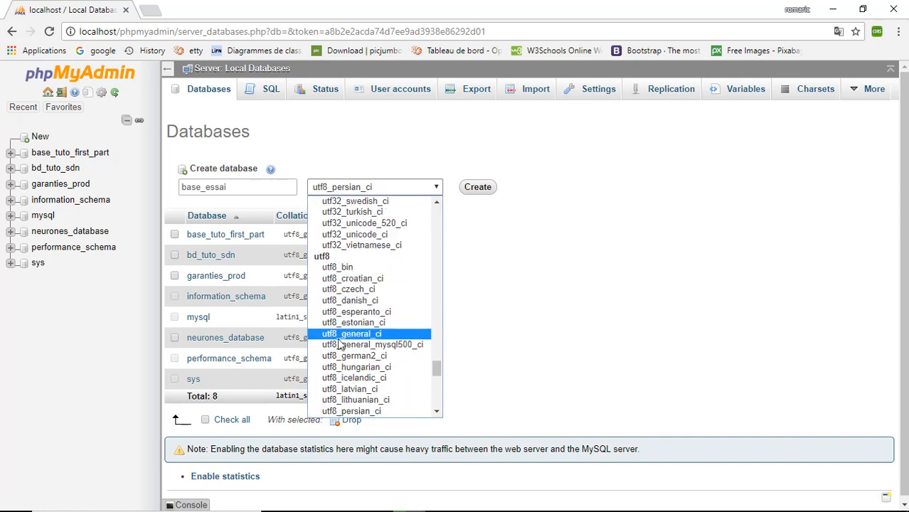
scroll(346, 278, down, 5)
scroll(346, 279, up, 5)
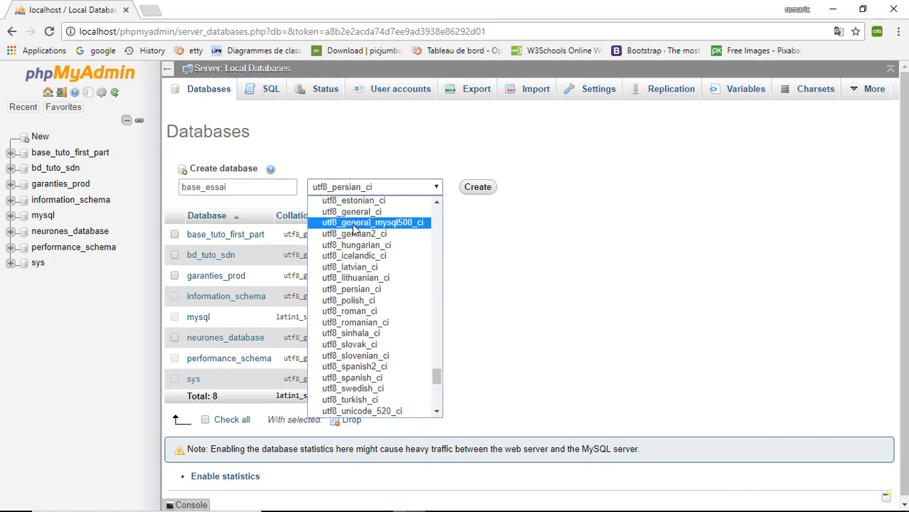
click(350, 213)
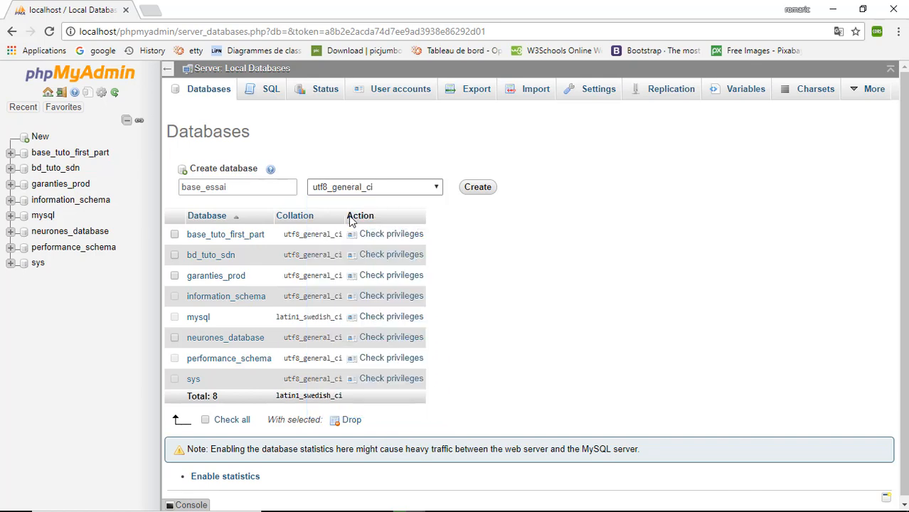
click(479, 191)
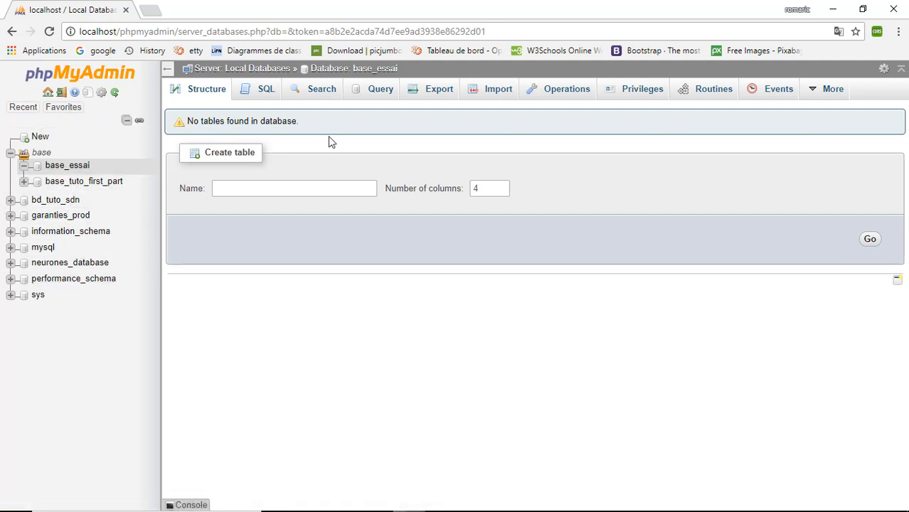
Start a new table named table_essai with 3 columns in the base_essai database
drag(318, 124, 180, 126)
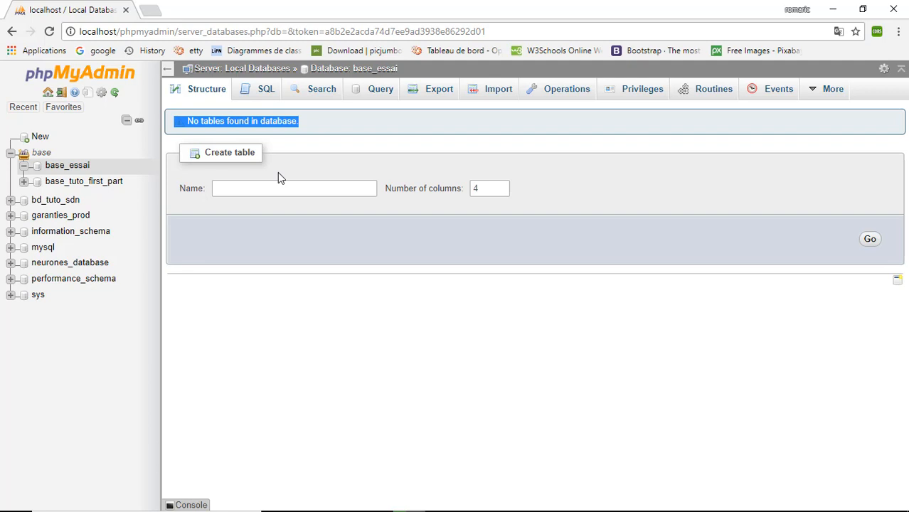
click(252, 185)
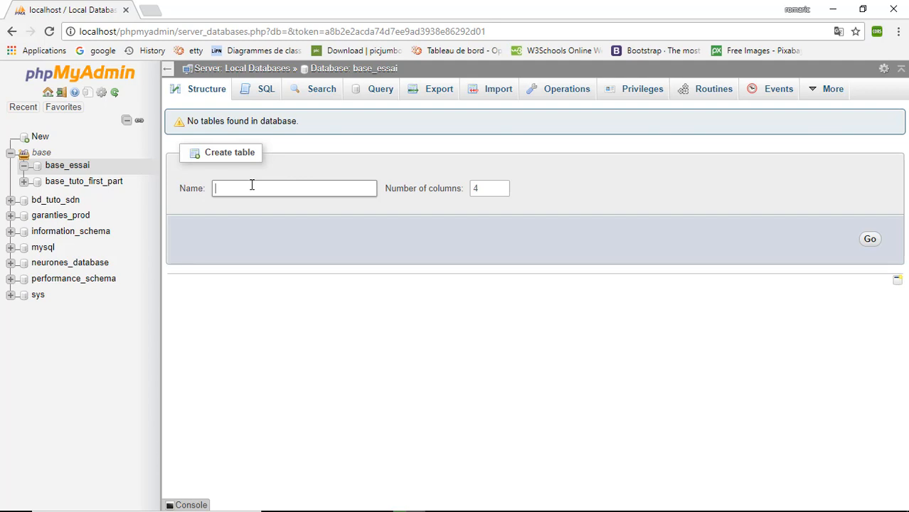
text(table_essai)
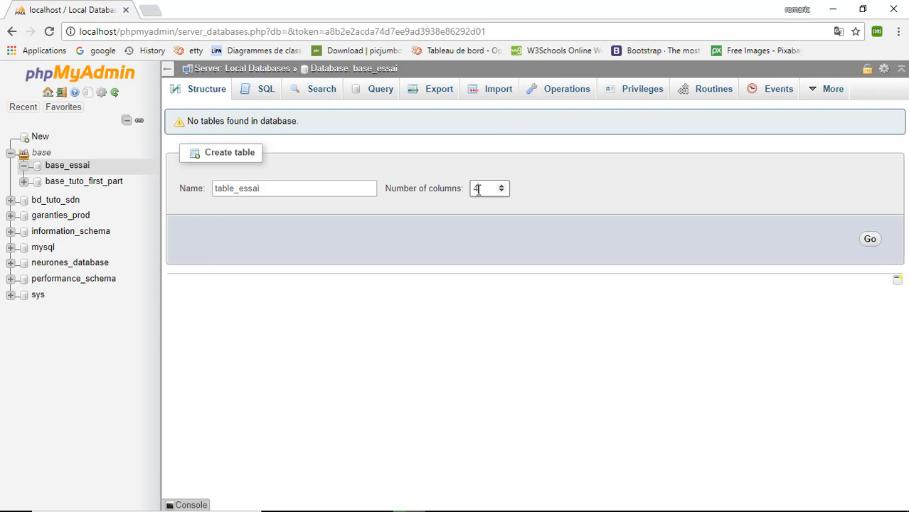
key(BackSpace)
text(3)
click(868, 240)
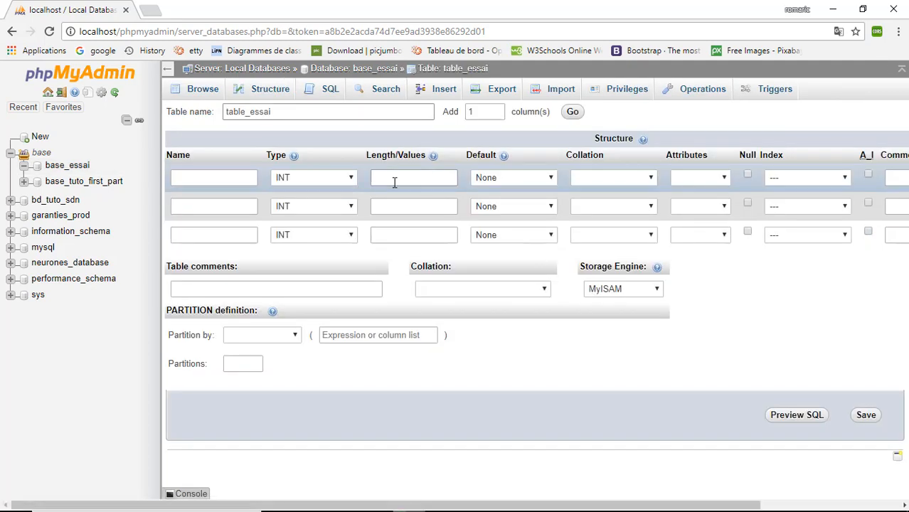
Name the three columns of table_essai id, nom and prenom
click(228, 177)
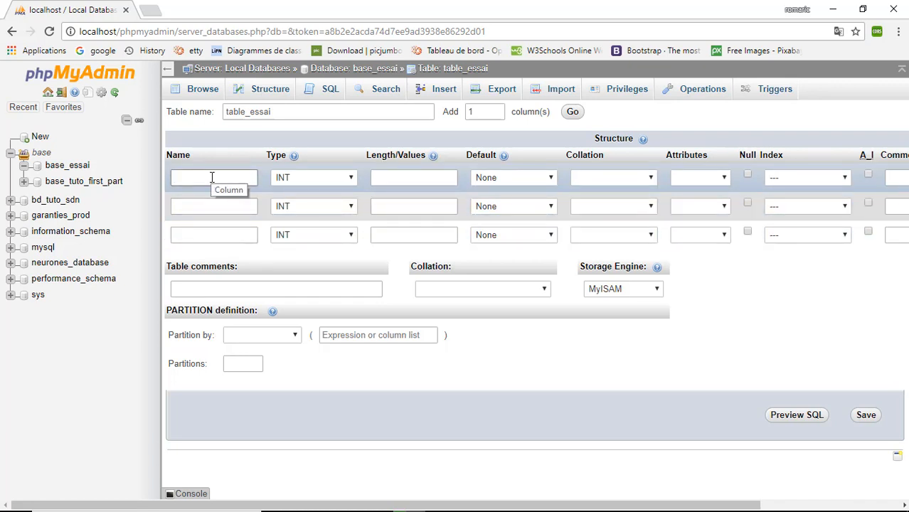
text(id)
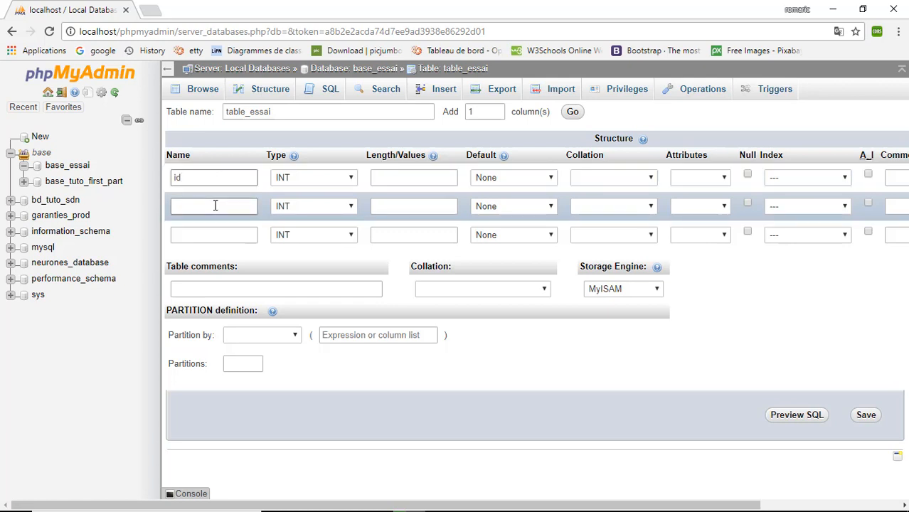
click(214, 205)
text(nom)
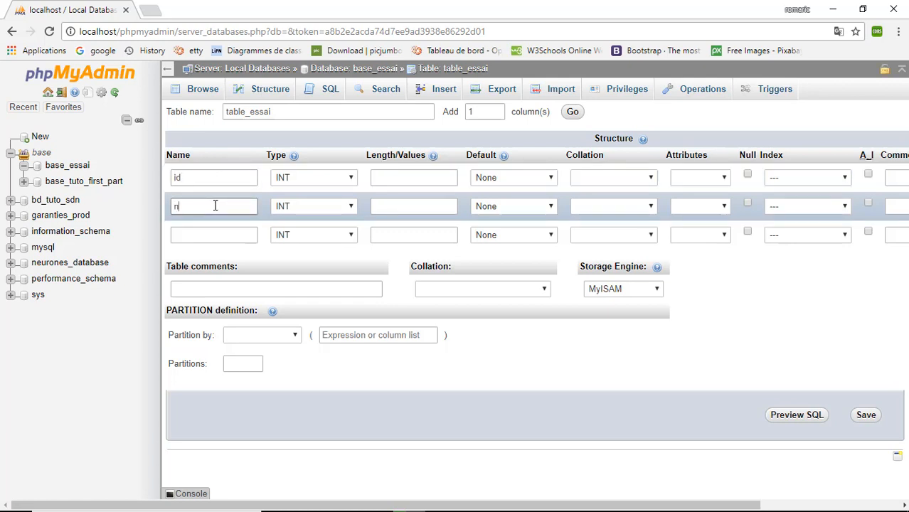
click(207, 229)
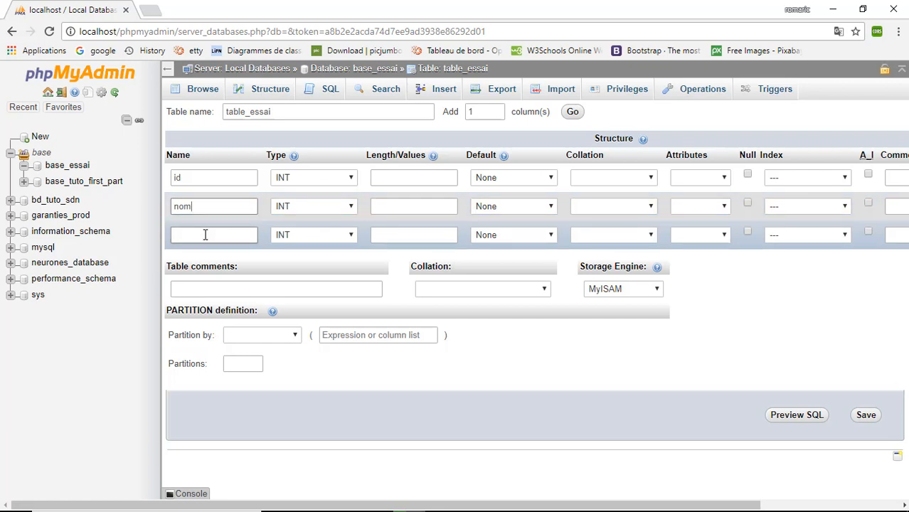
text(prenom)
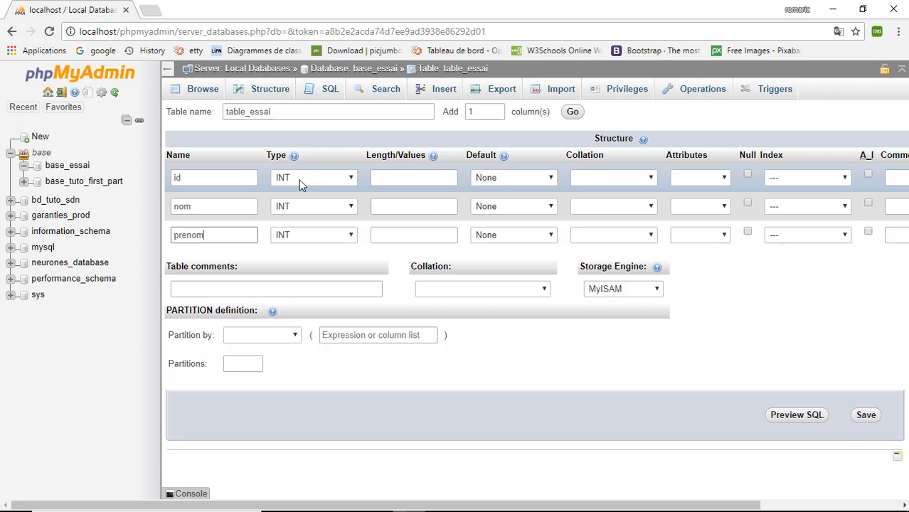
Look through the available data types for the id column and choose INT
click(299, 179)
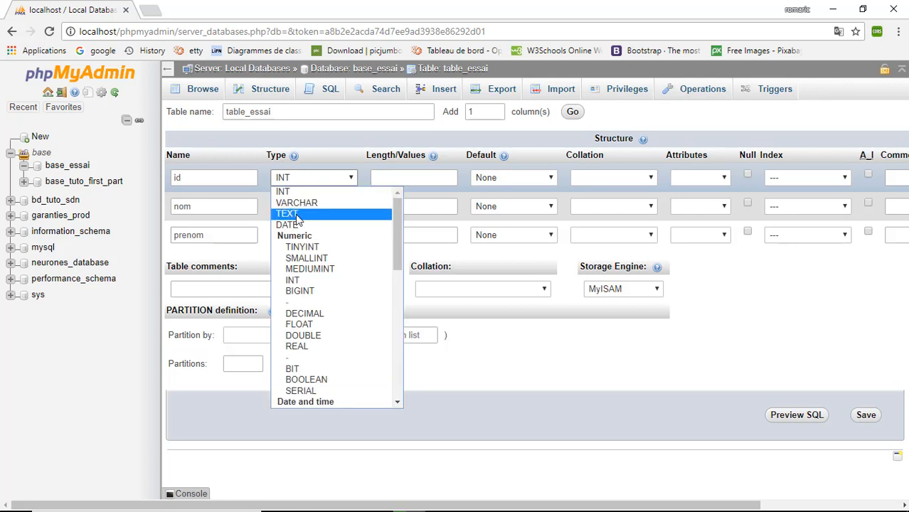
scroll(320, 285, down, 10)
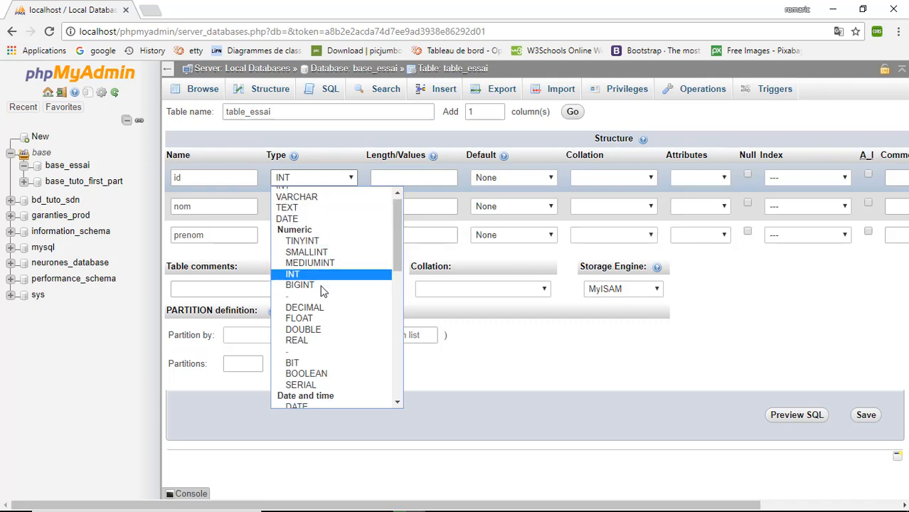
scroll(323, 292, up, 3)
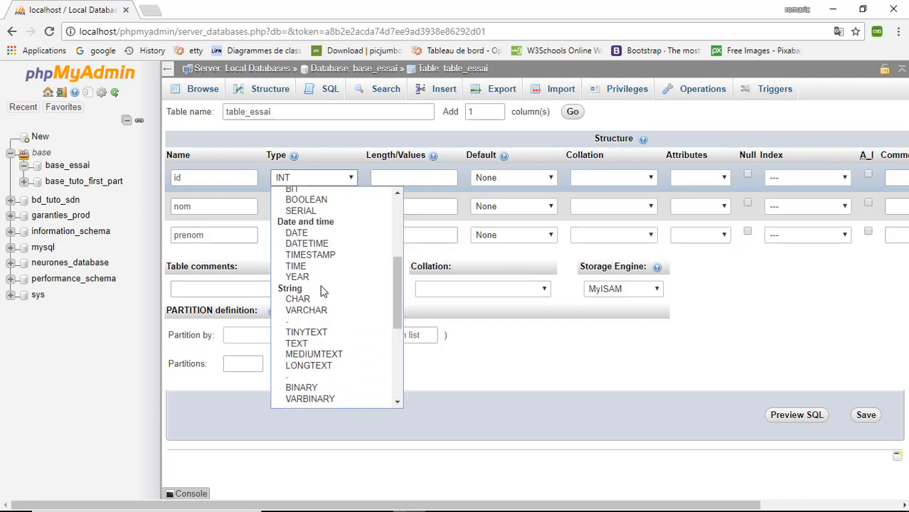
scroll(324, 291, down, 3)
scroll(323, 291, up, 6)
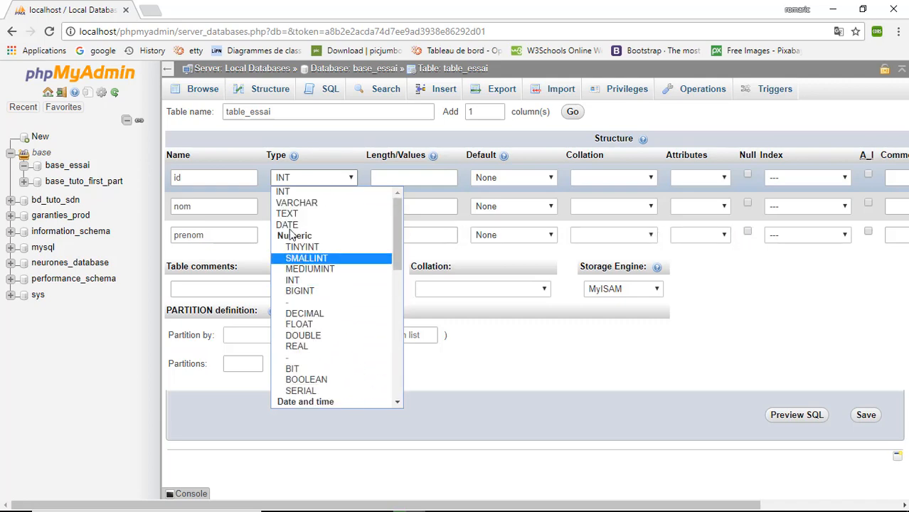
scroll(320, 288, down, 4)
scroll(319, 284, down, 5)
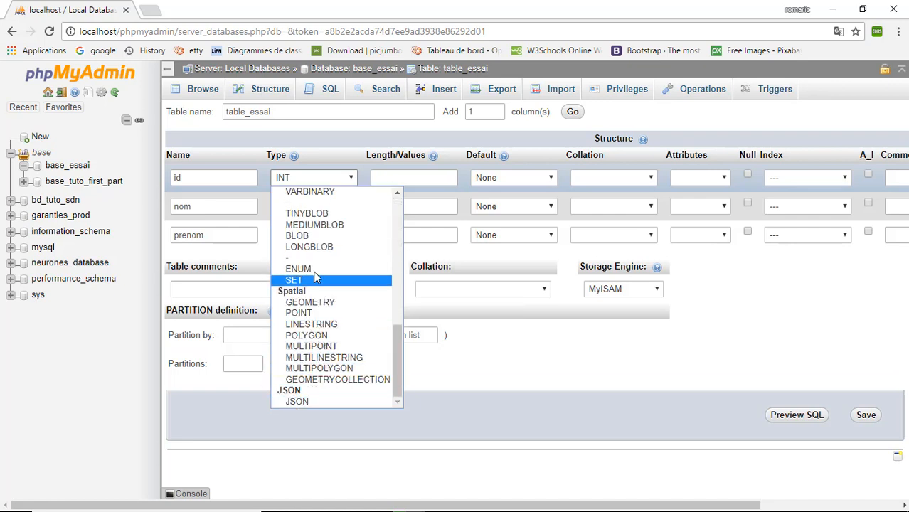
scroll(306, 224, up, 10)
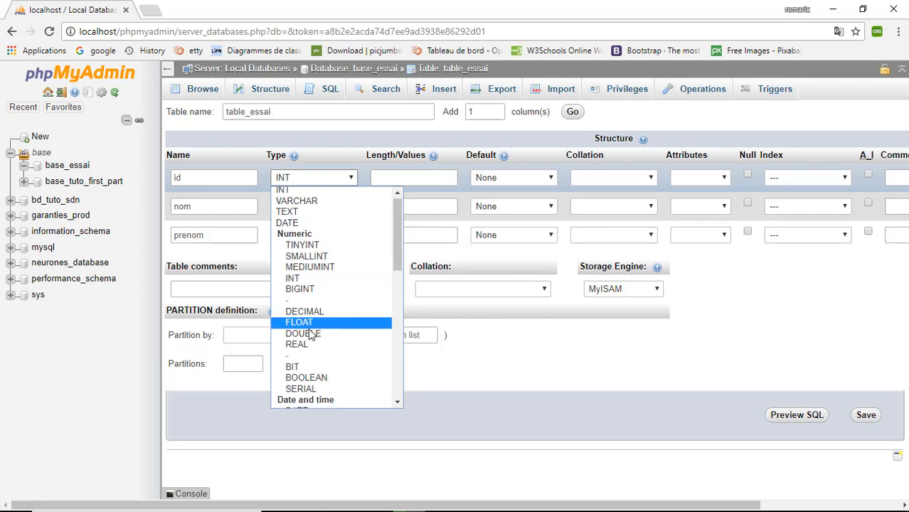
scroll(312, 313, down, 8)
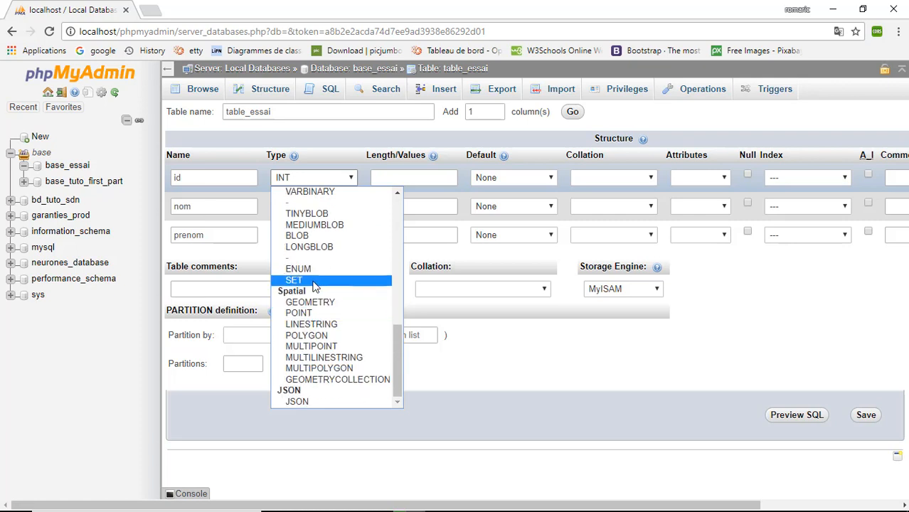
scroll(314, 285, up, 10)
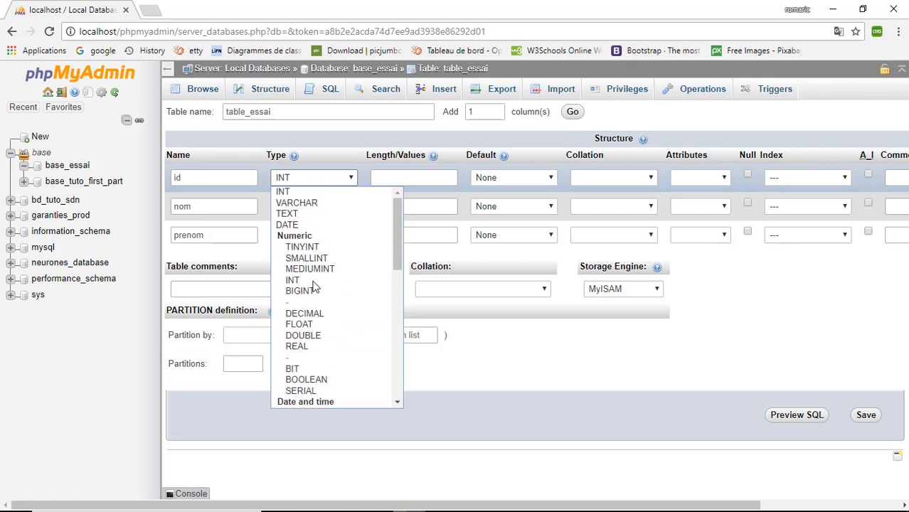
click(303, 193)
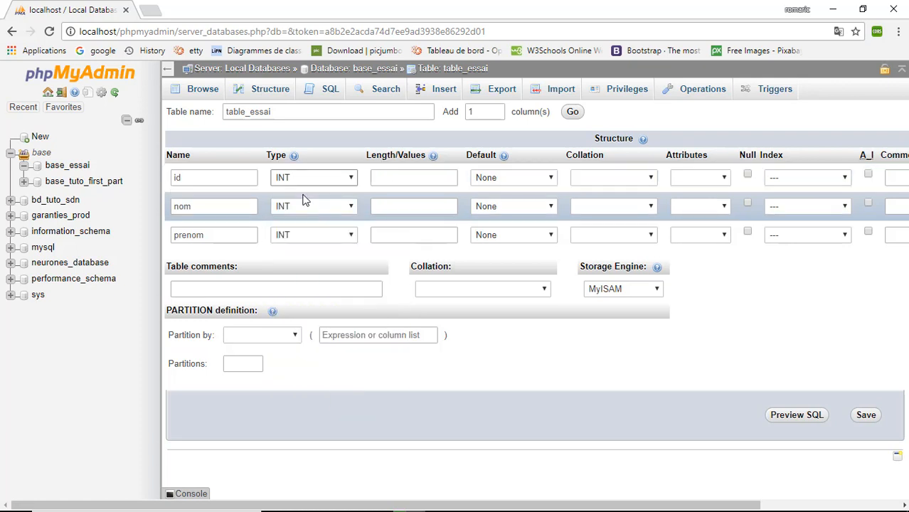
Make the id column auto-incrementing and add a PRIMARY index on it
click(388, 179)
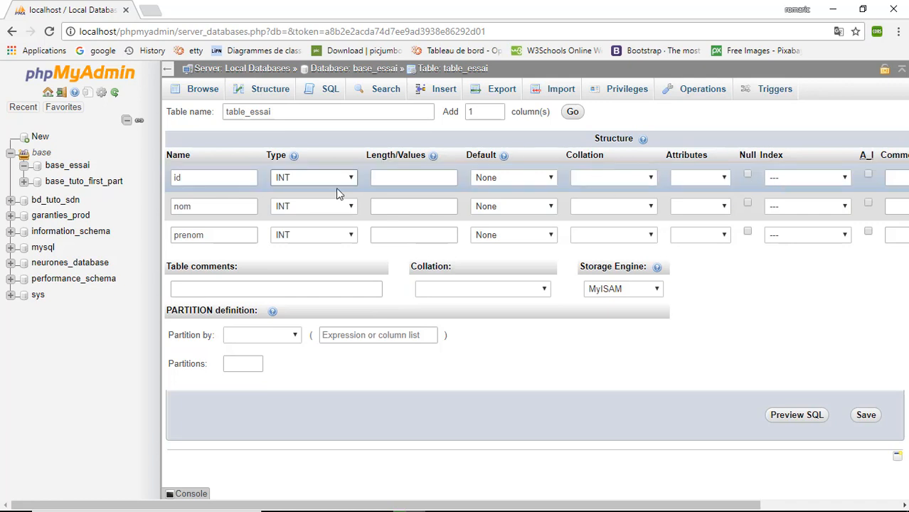
click(225, 182)
click(867, 175)
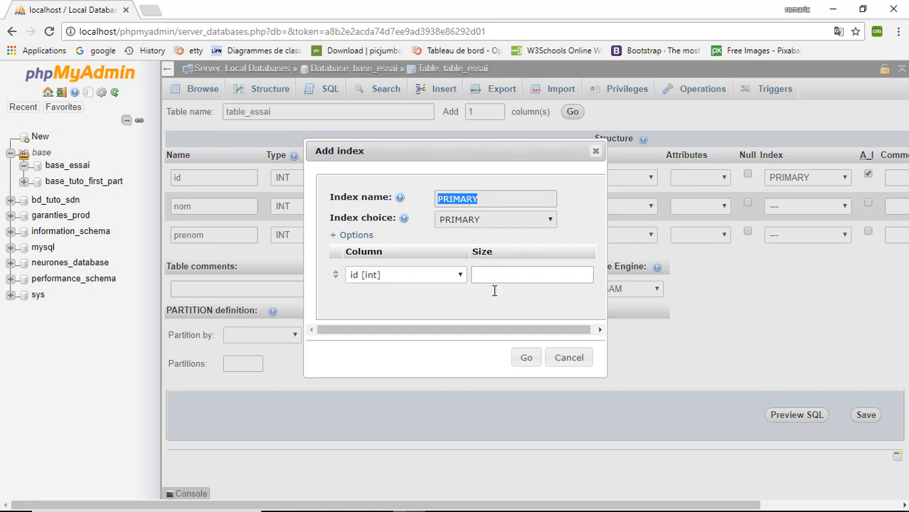
click(525, 357)
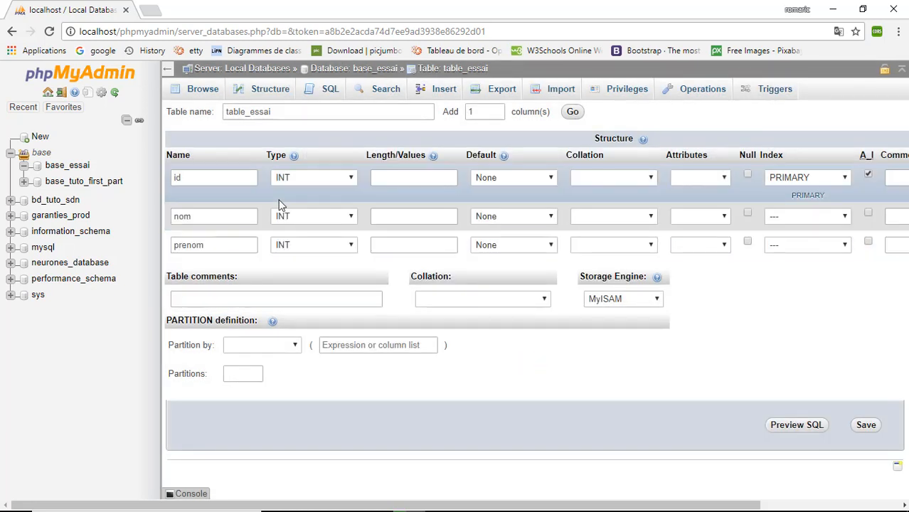
Set the nom column's type to VARCHAR with a length of 255
click(192, 217)
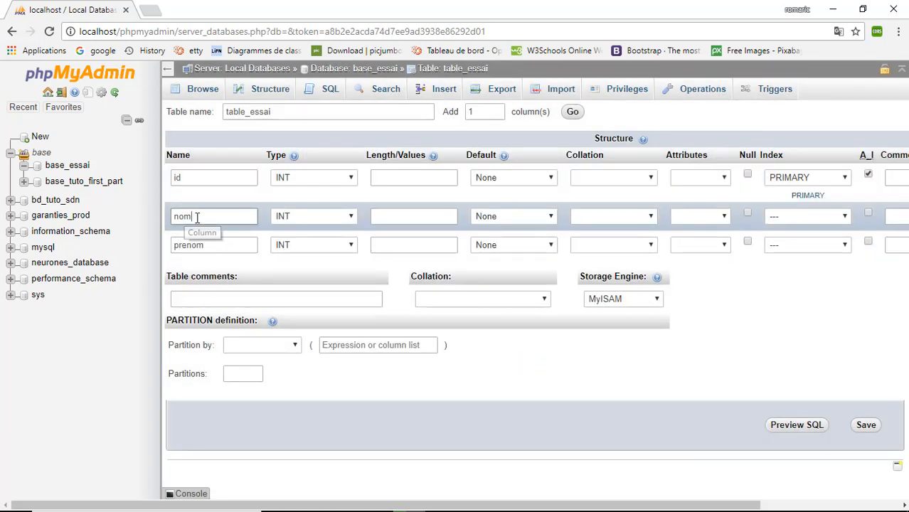
click(318, 216)
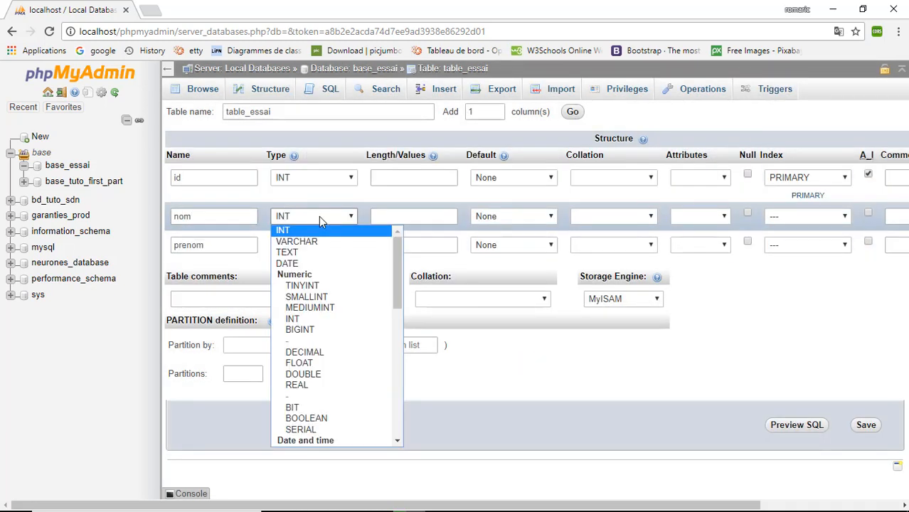
click(299, 241)
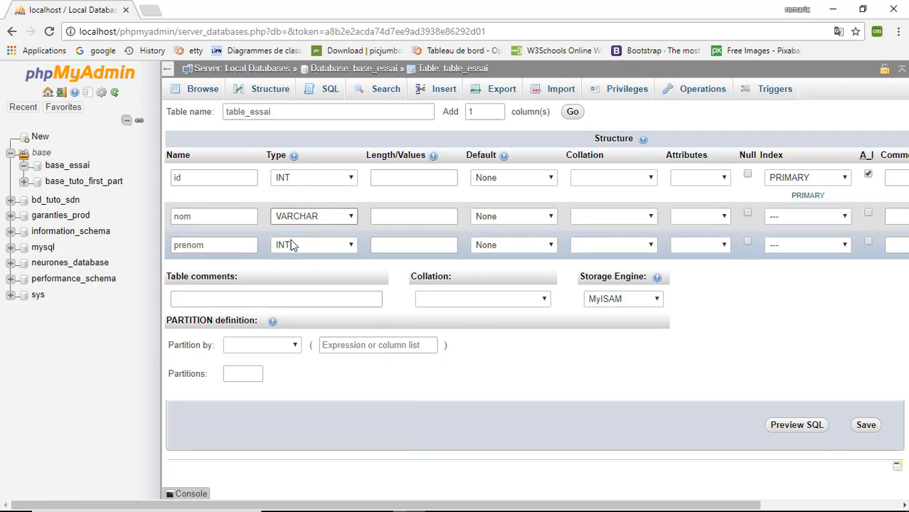
click(385, 215)
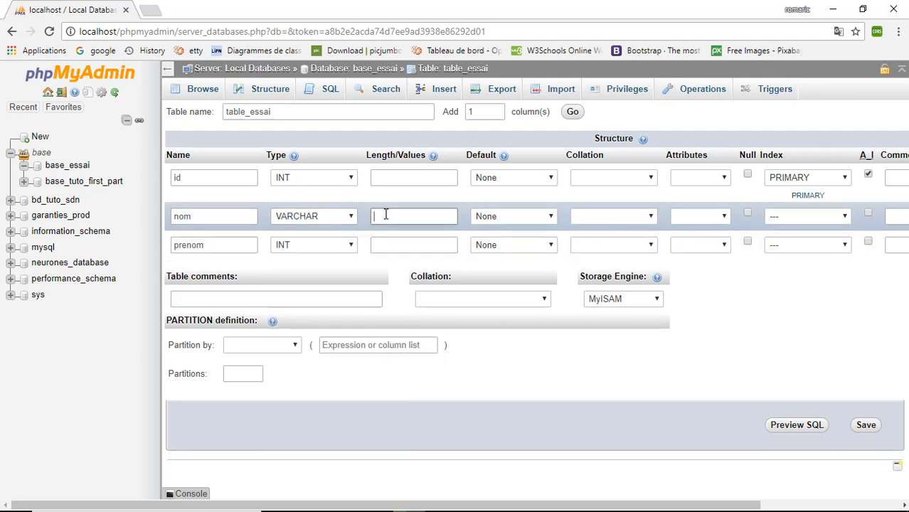
text(255)
Set the prenom column's type to VARCHAR with a length of 255
click(294, 248)
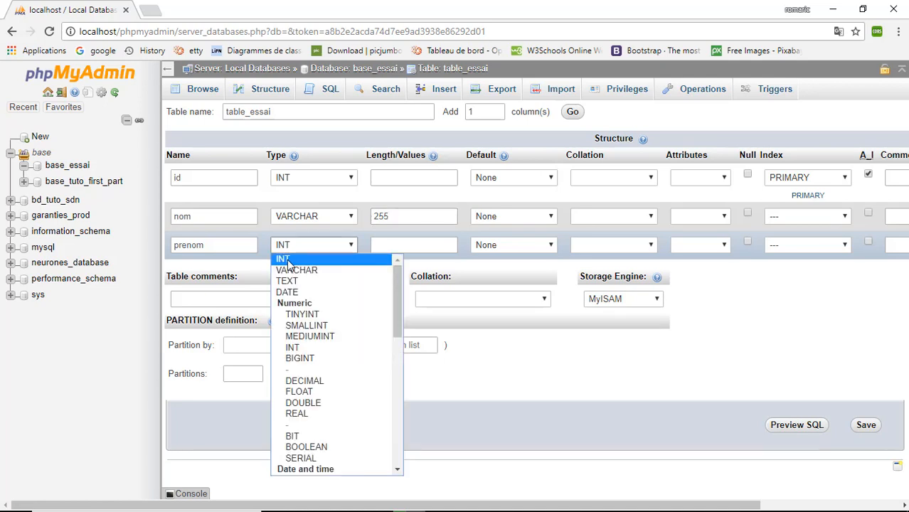
click(288, 271)
click(395, 245)
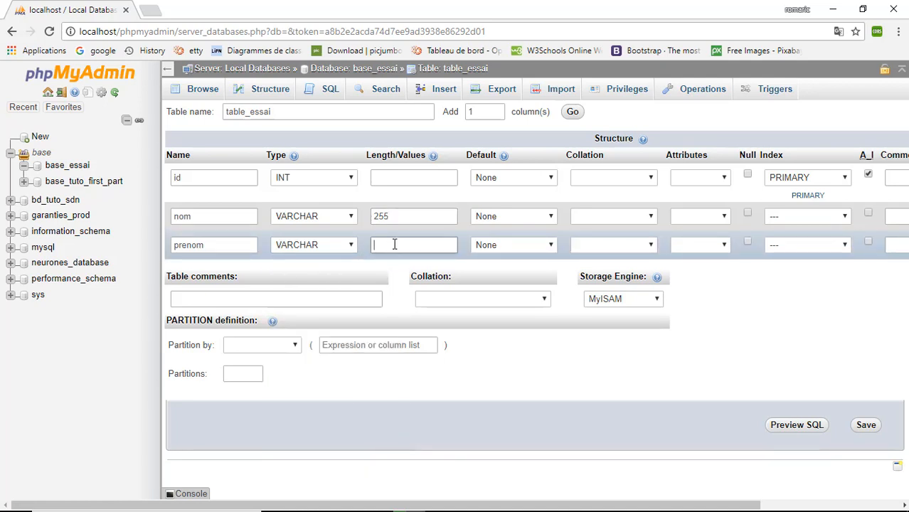
text(255)
Try lengths of 10 and 20 for the nom column and set it back to 255
click(392, 217)
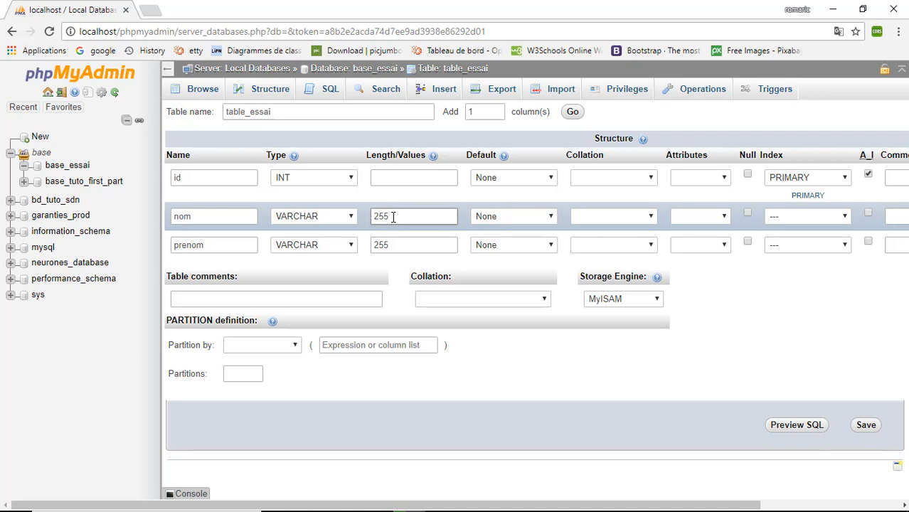
key(BackSpace)
key(BackSpace)
key(BackSpace)
text(10)
key(BackSpace)
key(BackSpace)
text(20)
key(BackSpace)
key(BackSpace)
text(255)
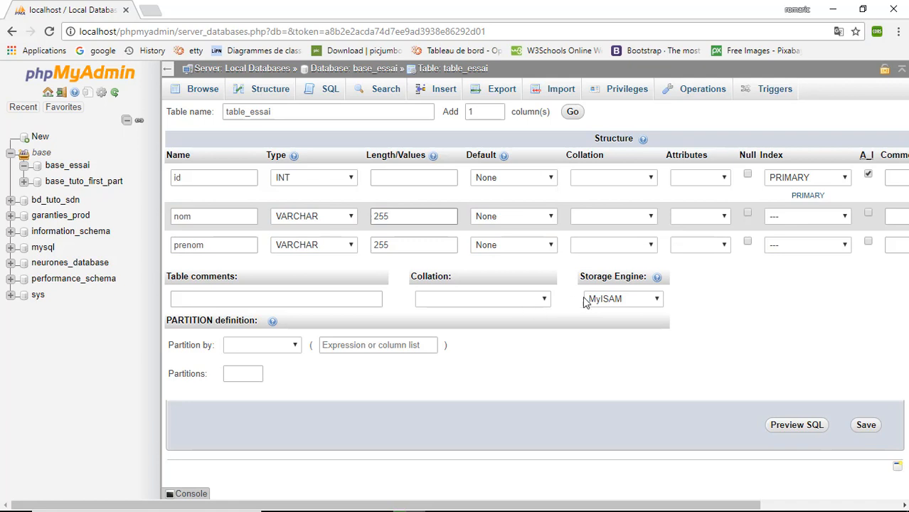
Review the storage engine options, keep MyISAM and save the new table
click(637, 300)
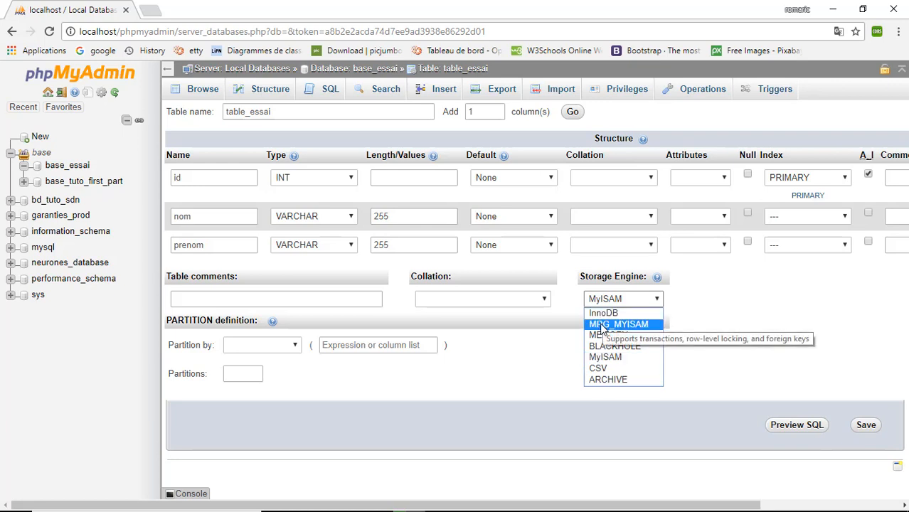
click(612, 357)
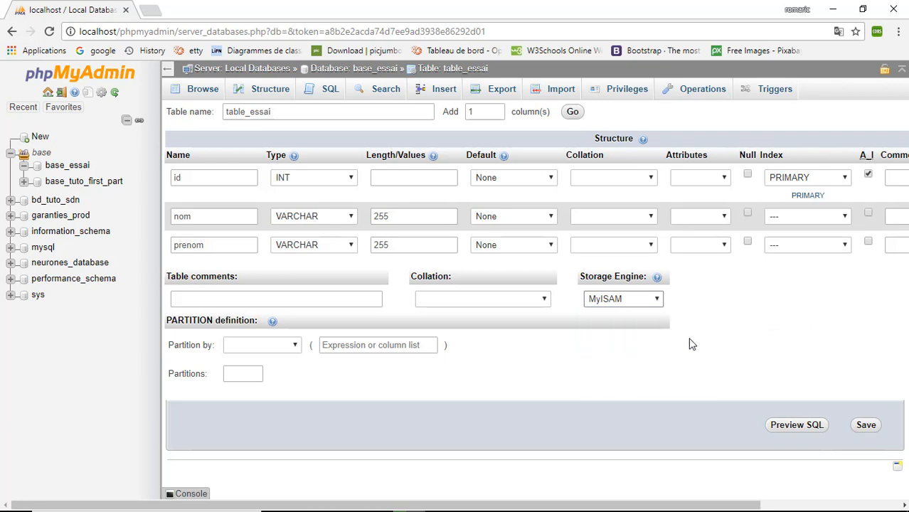
click(654, 304)
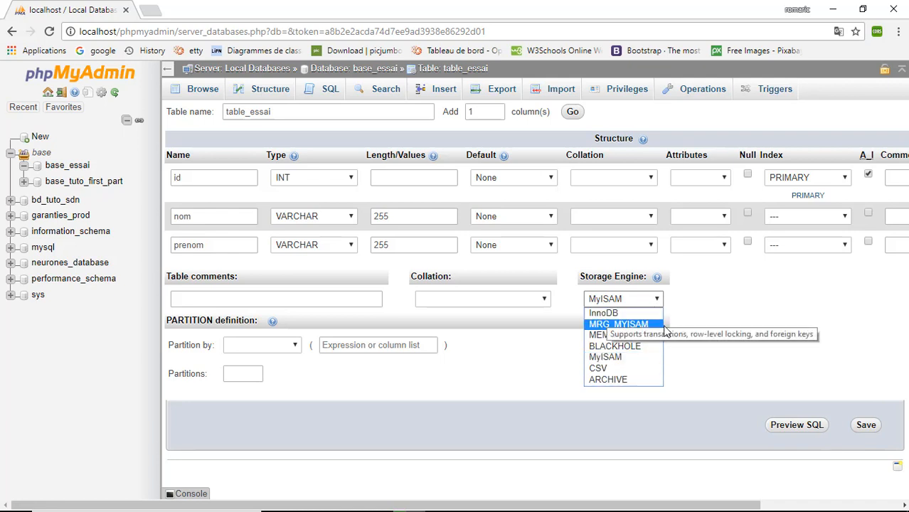
click(726, 372)
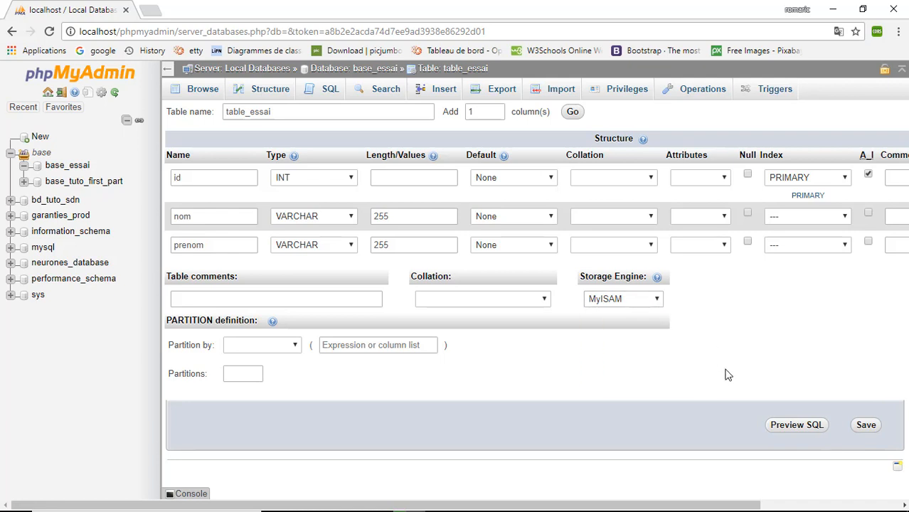
click(865, 426)
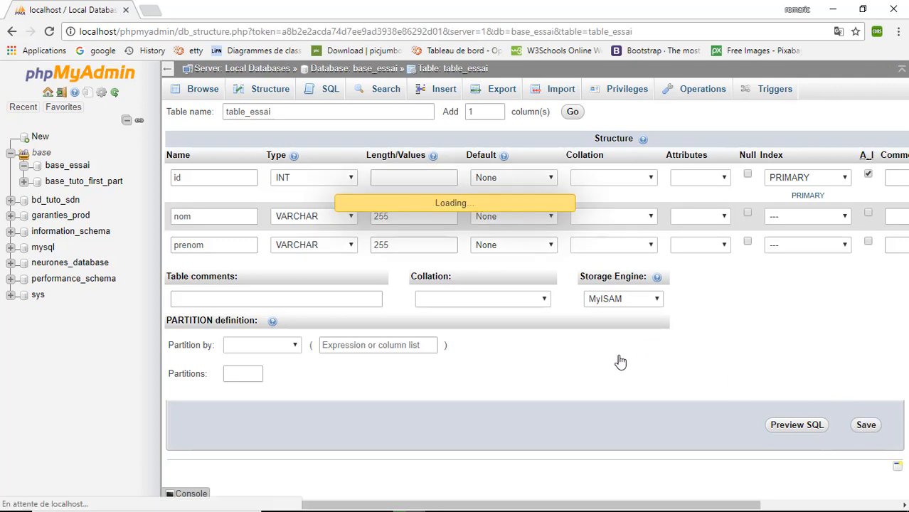